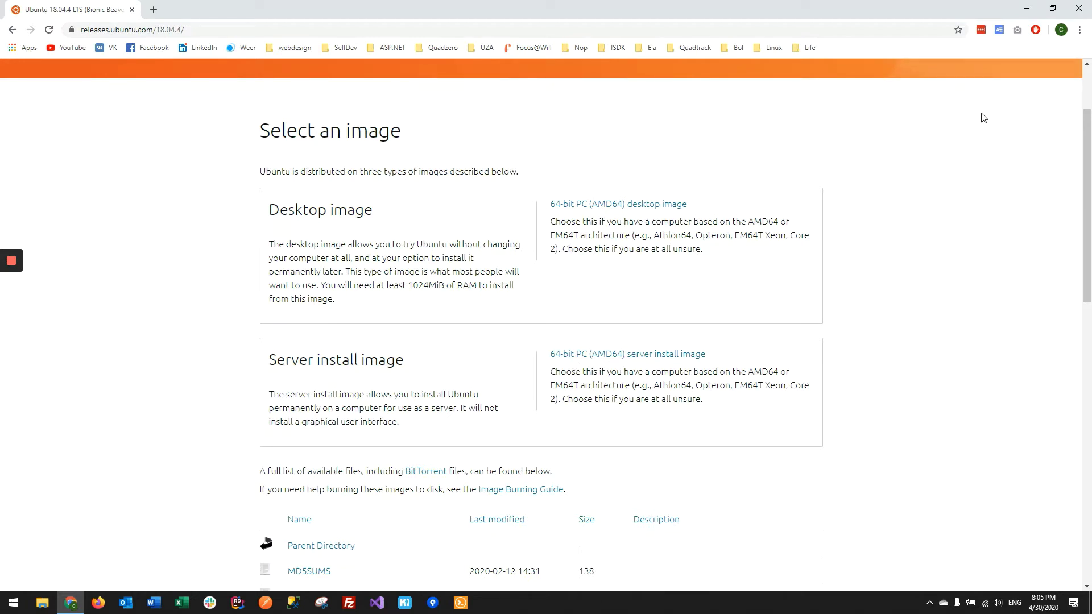
Step: Close the browser and open Hyper-V Manager
left_click(1080, 15)
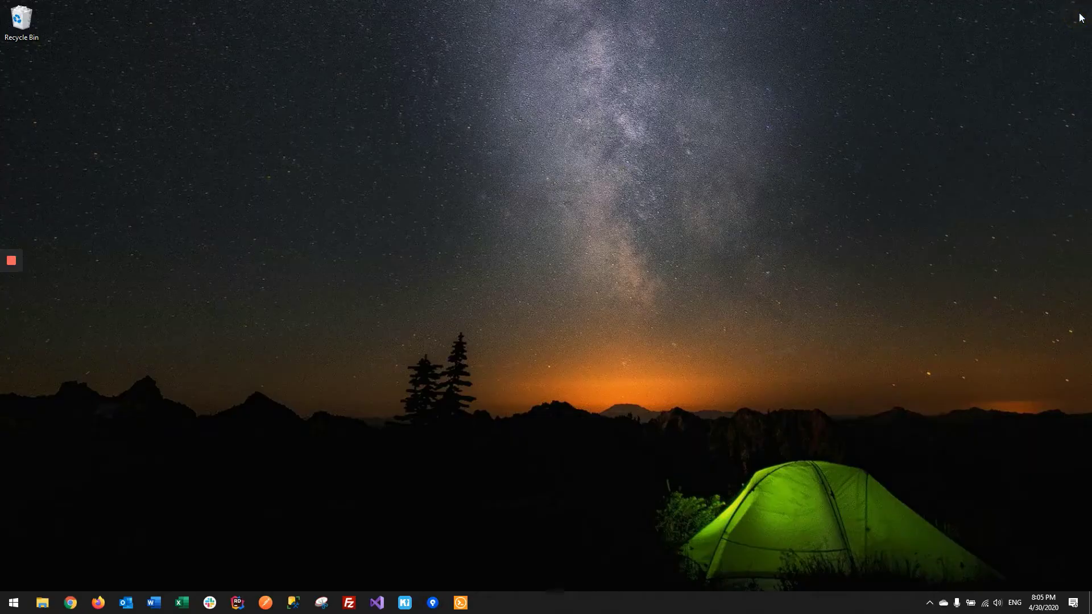
key("super")
type("hyper")
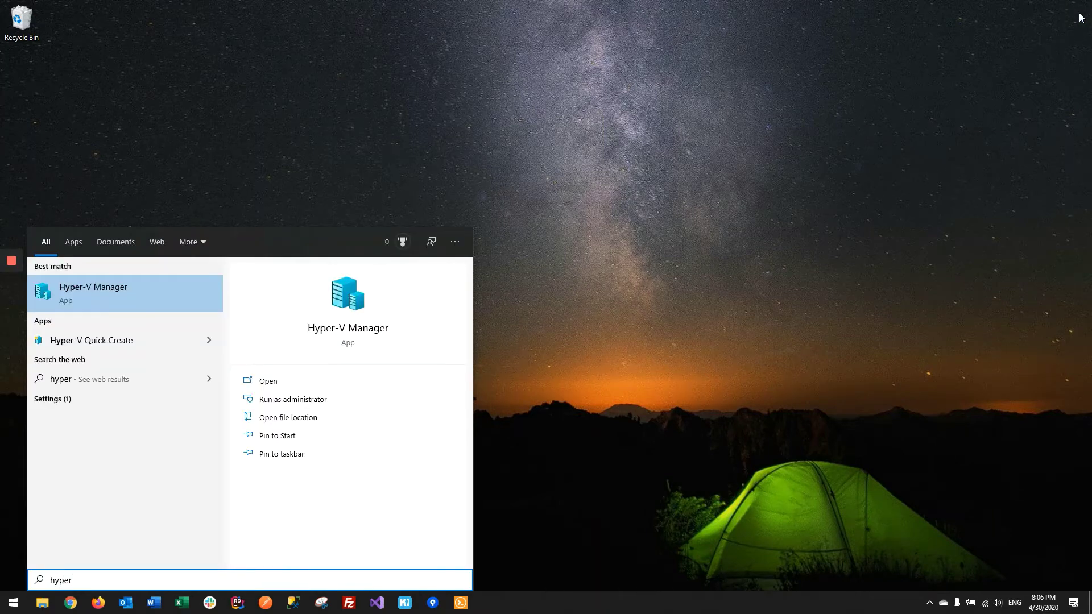
key("Return")
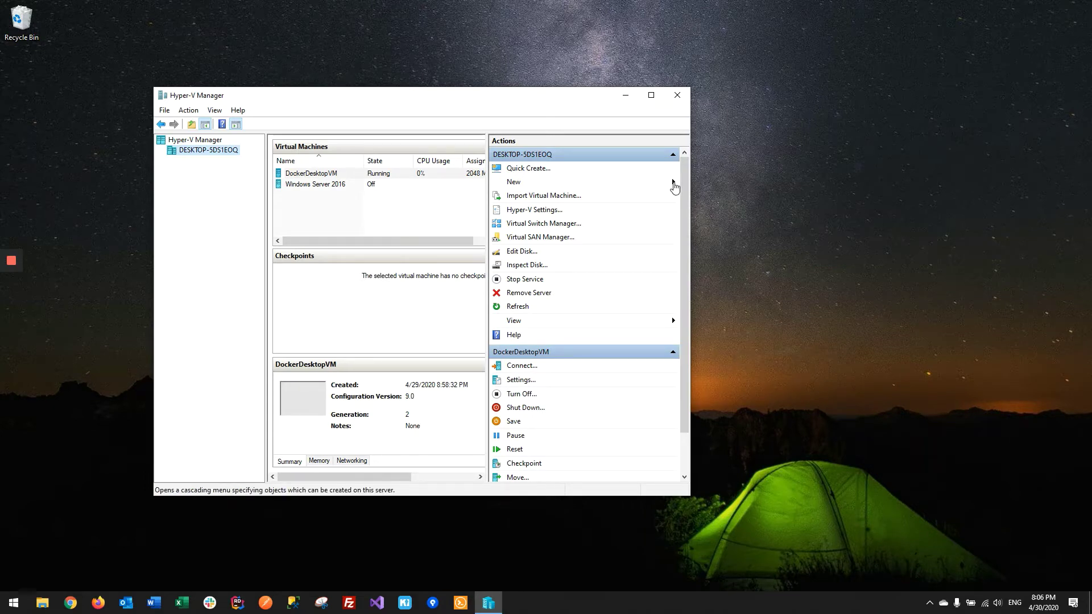
Step: Begin creating a new virtual machine named Ubuntu 18.04 in the default storage location
left_click(674, 182)
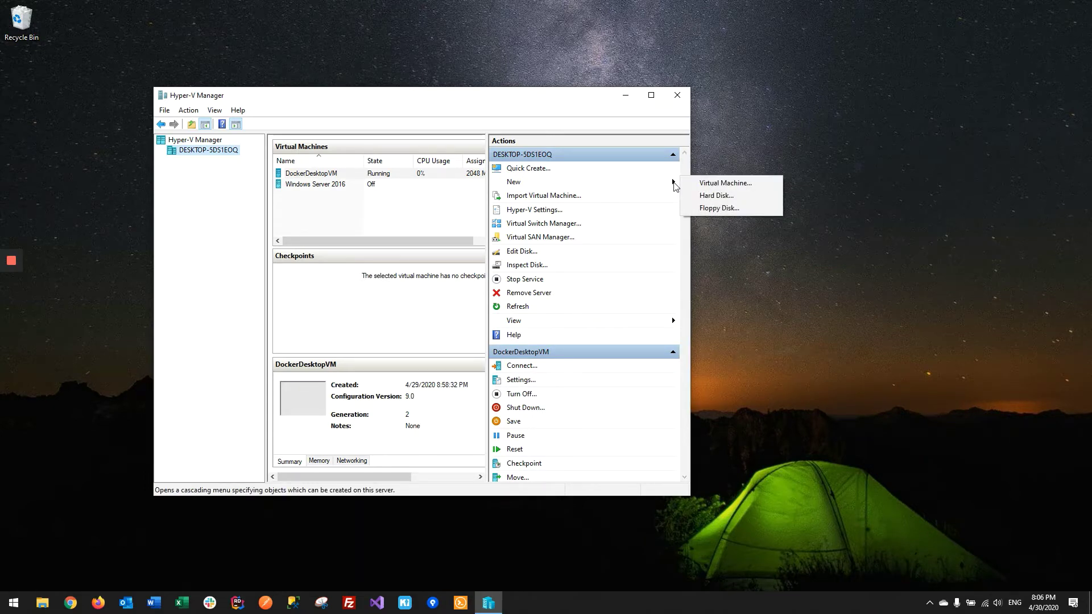
left_click(722, 183)
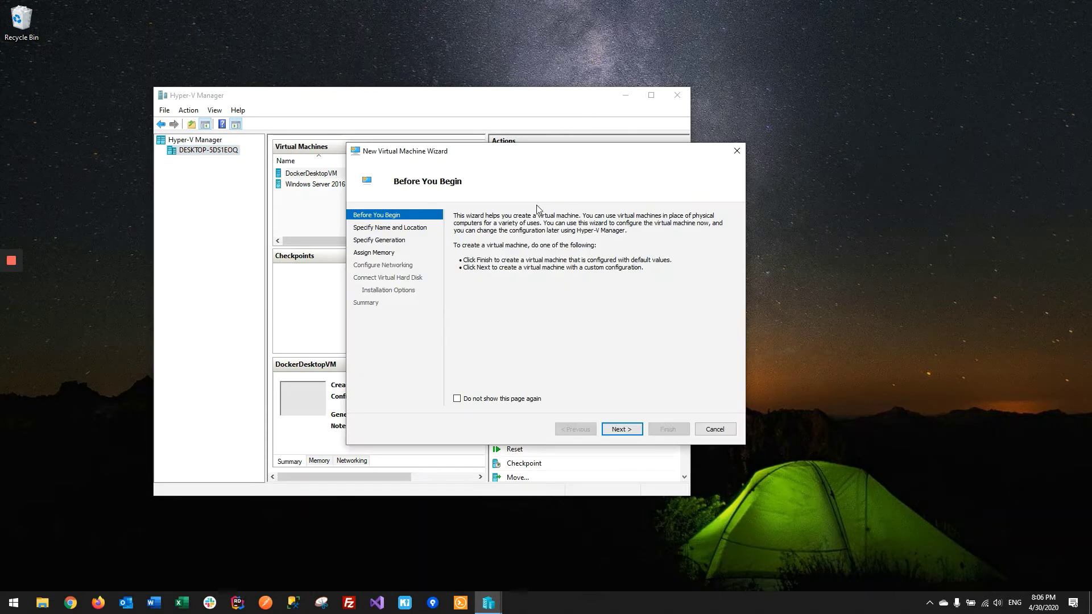
left_click(622, 430)
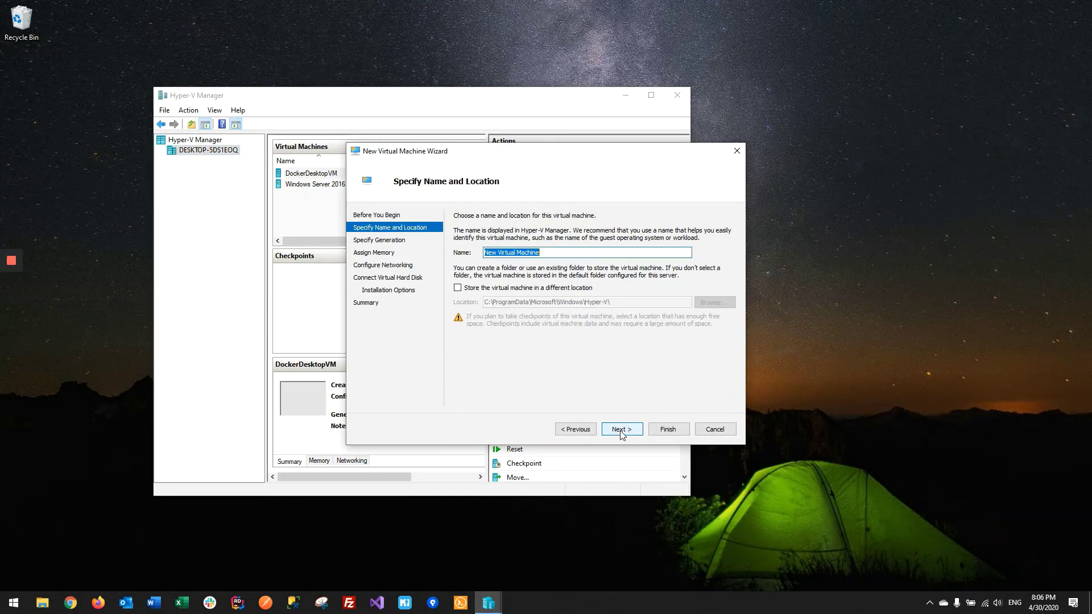
type("Ubuntu 18.04")
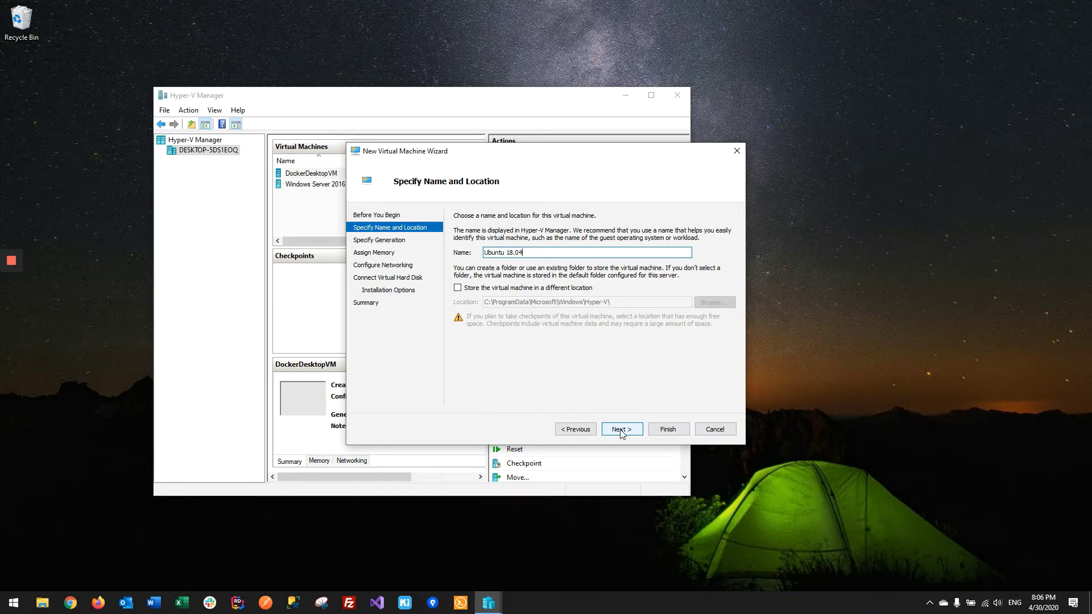
left_click(622, 430)
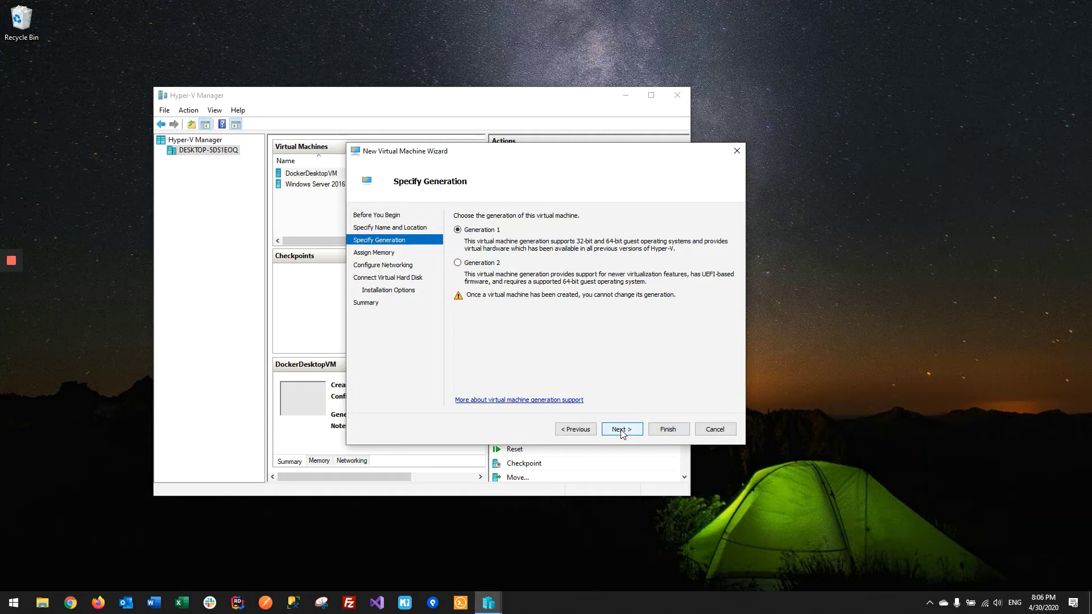
Step: Keep Generation 1 for the virtual machine and set its startup memory to 4096 MB
left_click(621, 431)
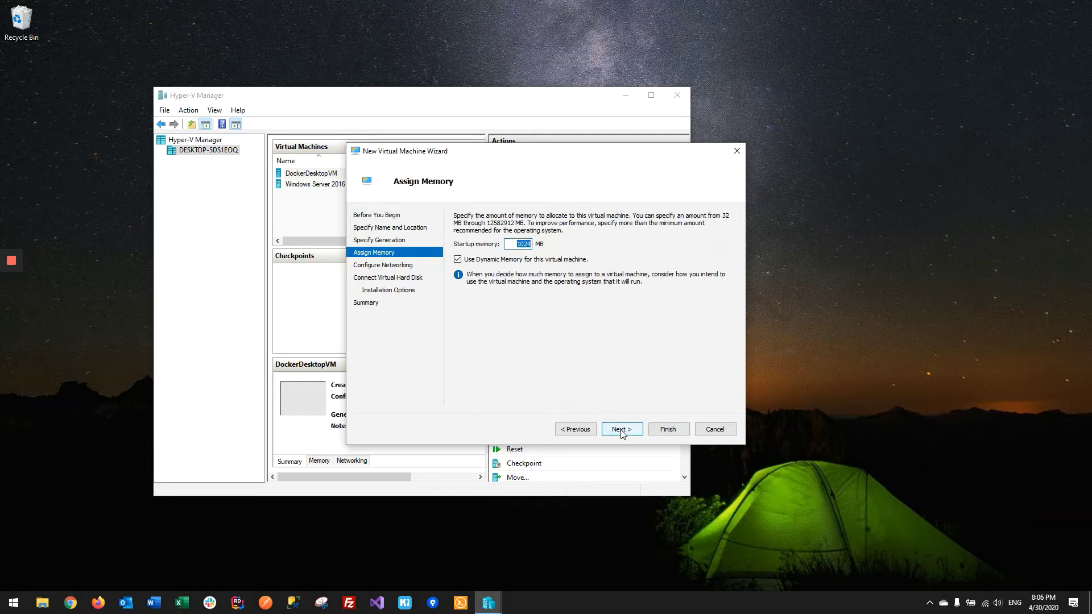
type("4096")
left_click(621, 431)
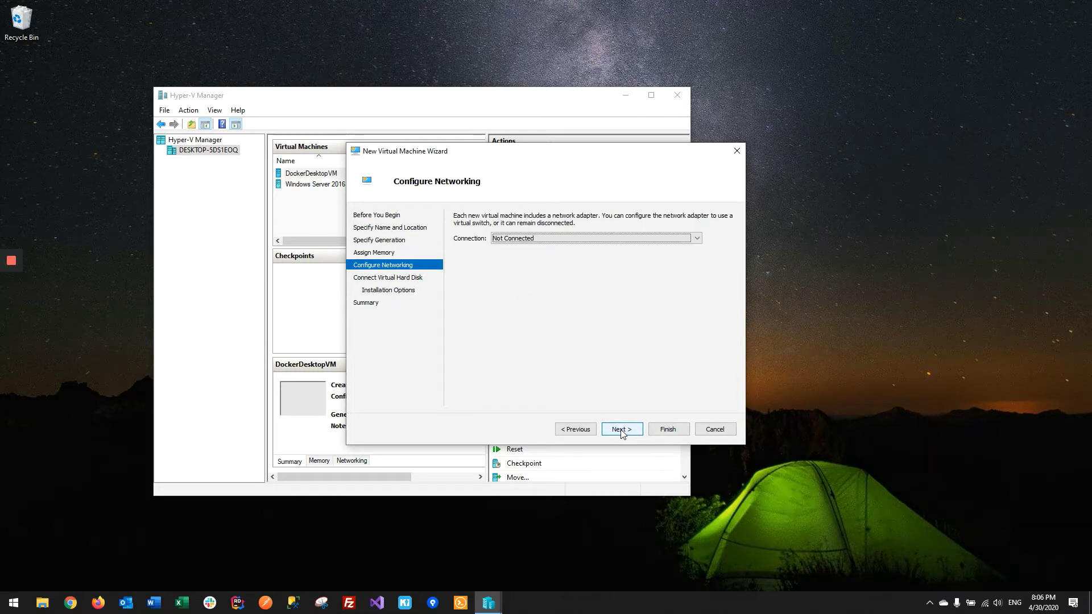
Step: Connect the network adapter to Default Switch and accept the default settings for the new virtual hard disk
left_click(516, 239)
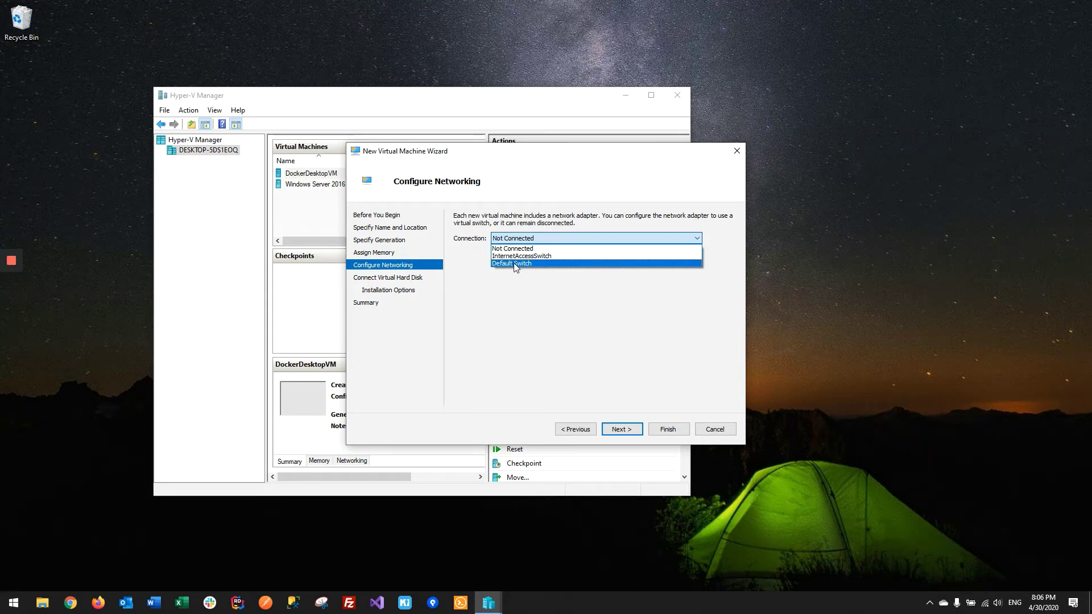
left_click(516, 265)
left_click(619, 431)
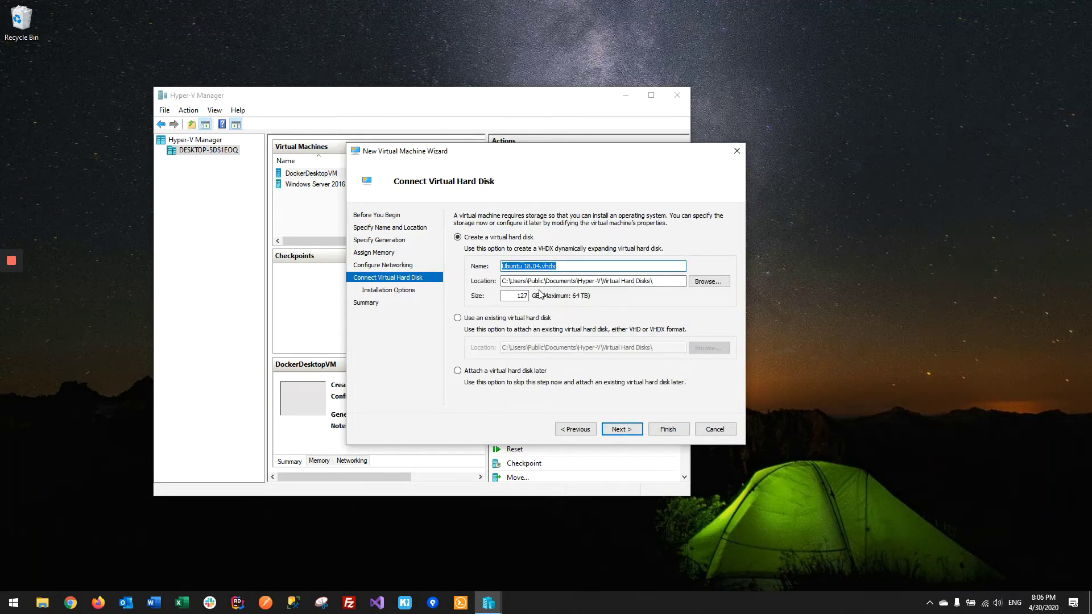
left_click(620, 431)
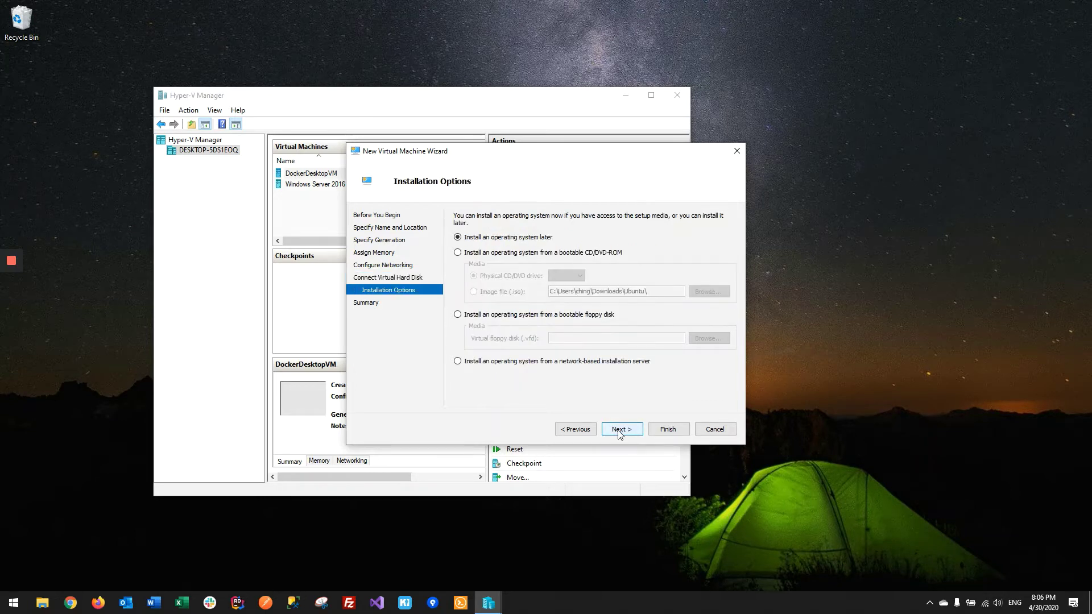
Step: Set the operating system to install from the ubuntu-18.04.4-live-server-amd64 ISO image and finish creating the virtual machine
left_click(458, 253)
left_click(475, 292)
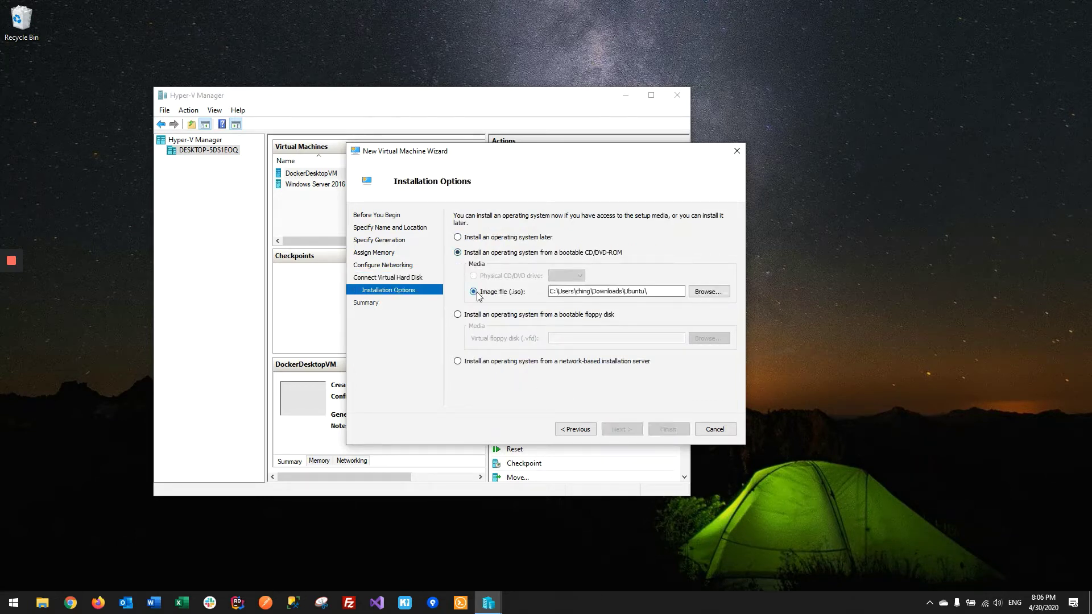
left_click(709, 292)
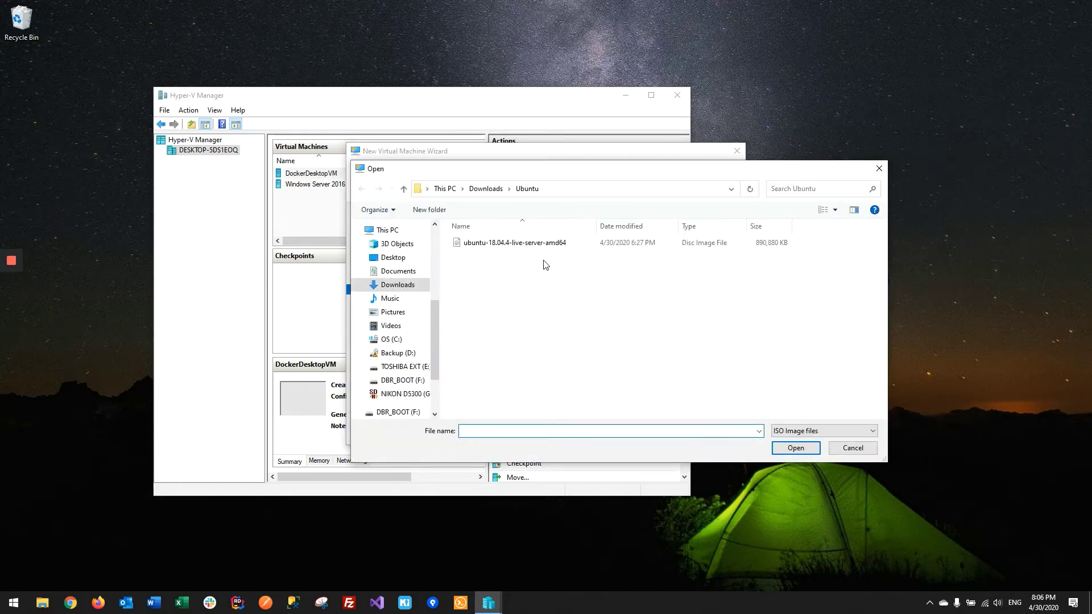
double_click(540, 242)
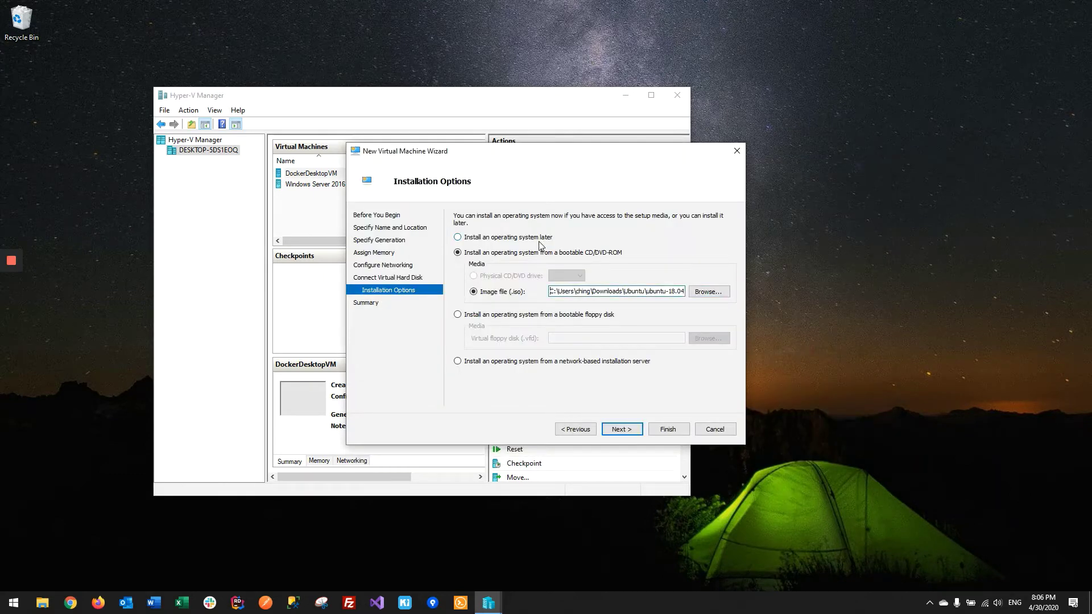
left_click(624, 430)
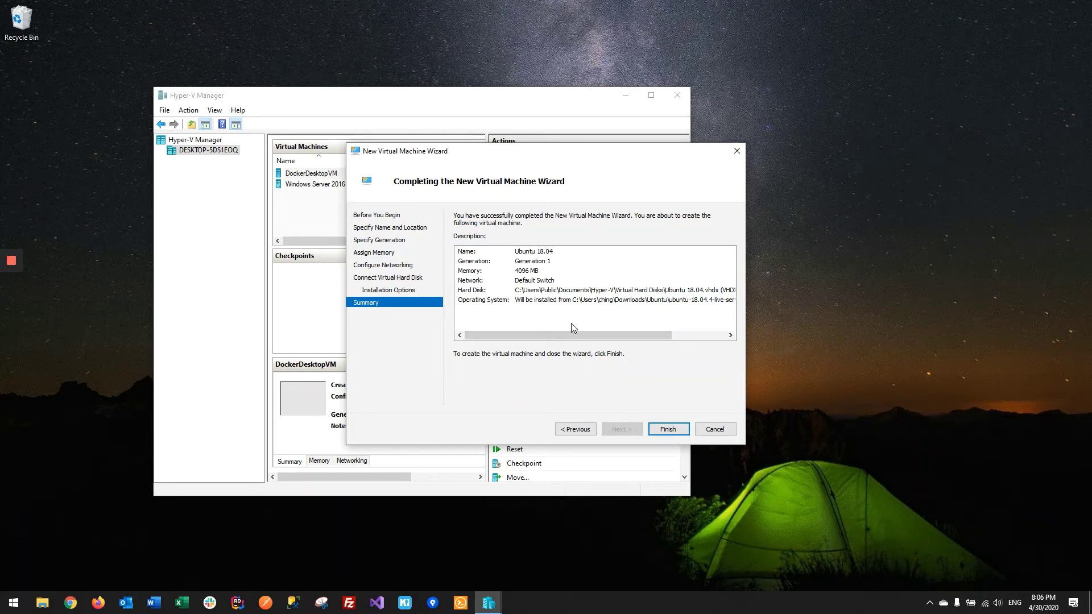
left_click(662, 430)
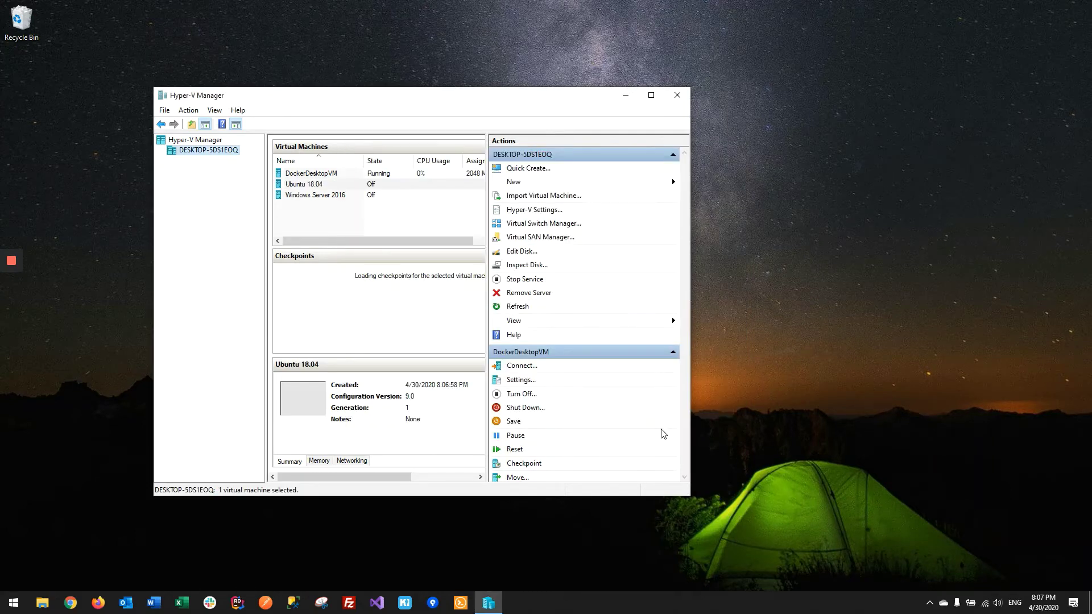
Step: Connect to the Ubuntu 18.04 virtual machine, start it, and choose English as the installer language
double_click(309, 185)
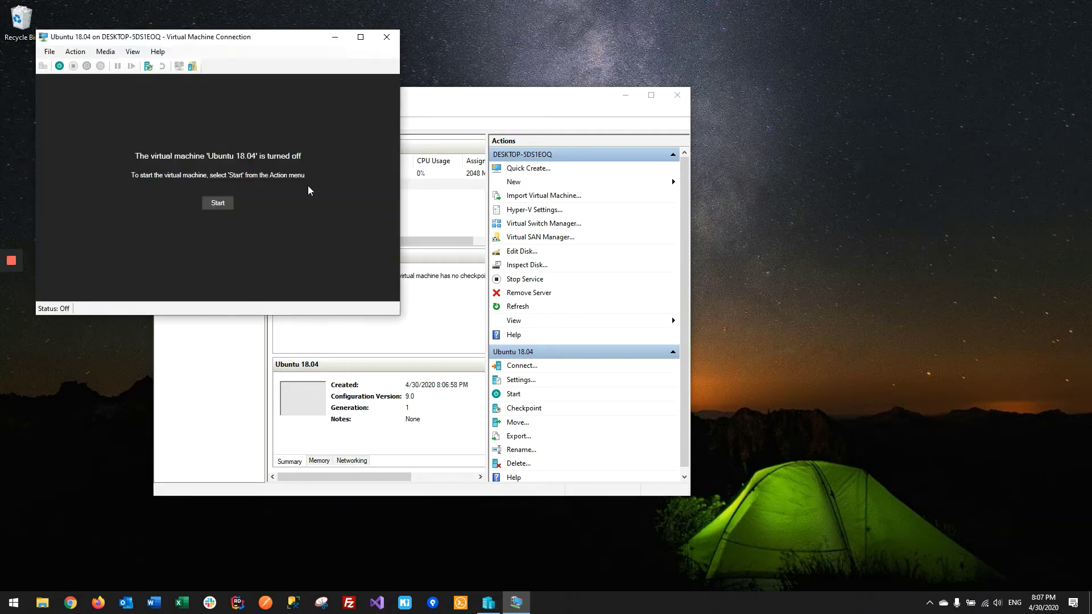
left_click(220, 206)
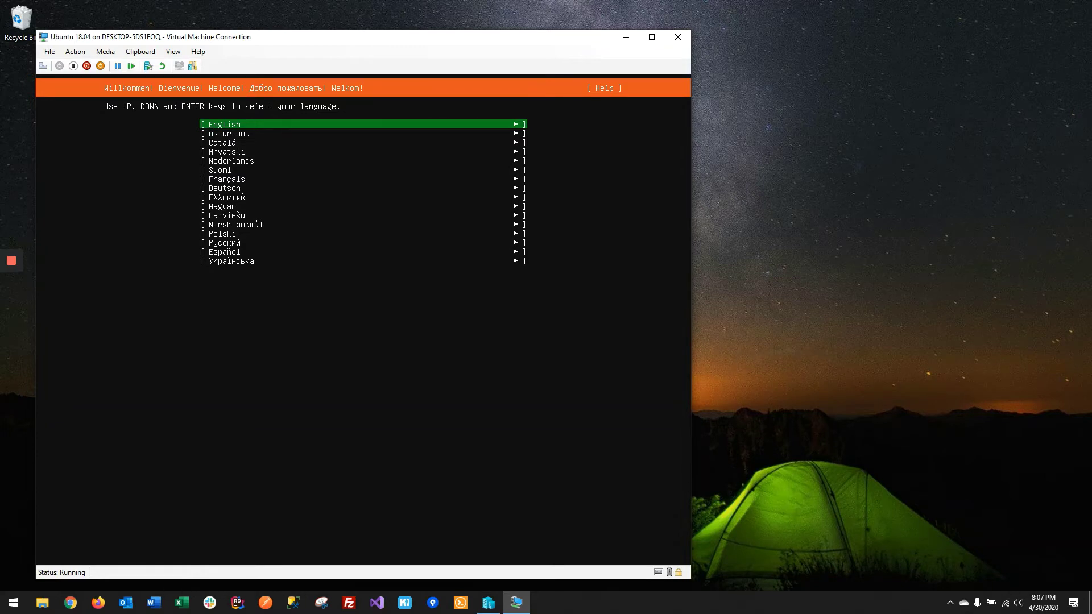
key("Return")
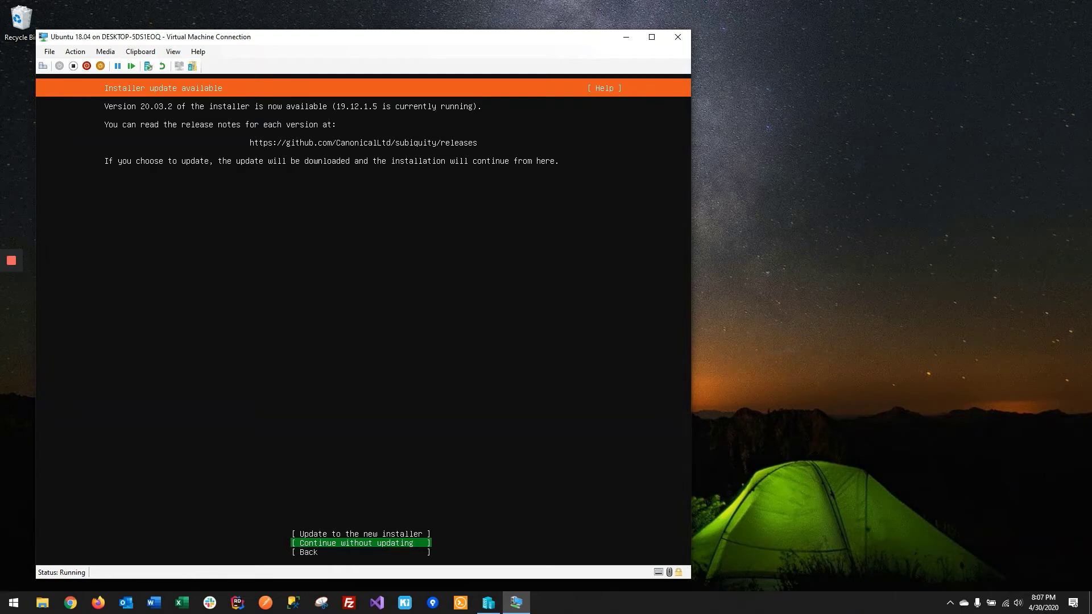
Step: Continue without updating the installer and accept the default keyboard, network, proxy and archive mirror settings
key("Return")
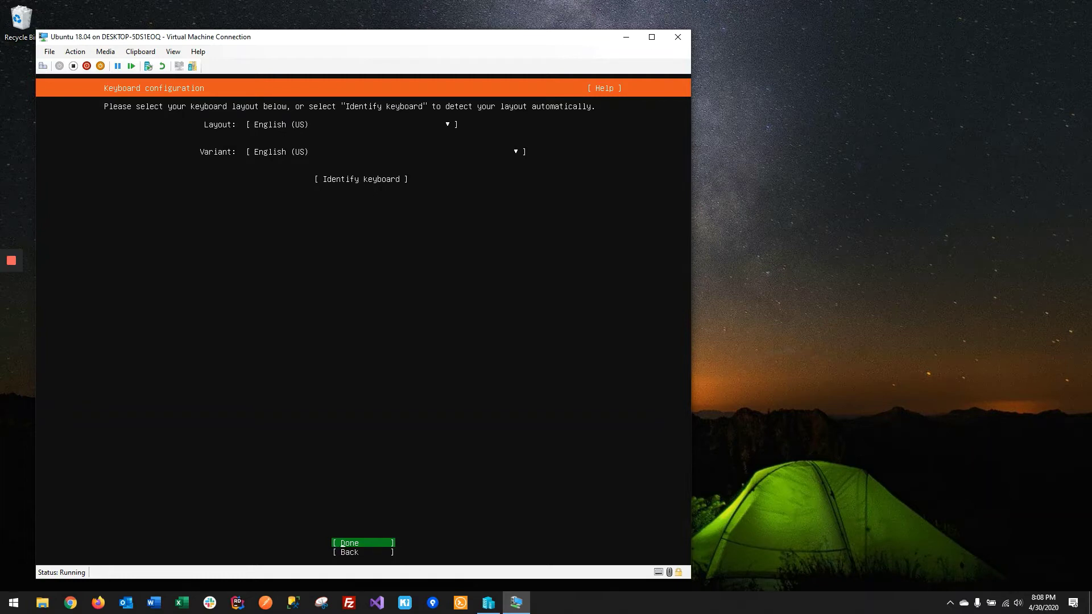
key("Return")
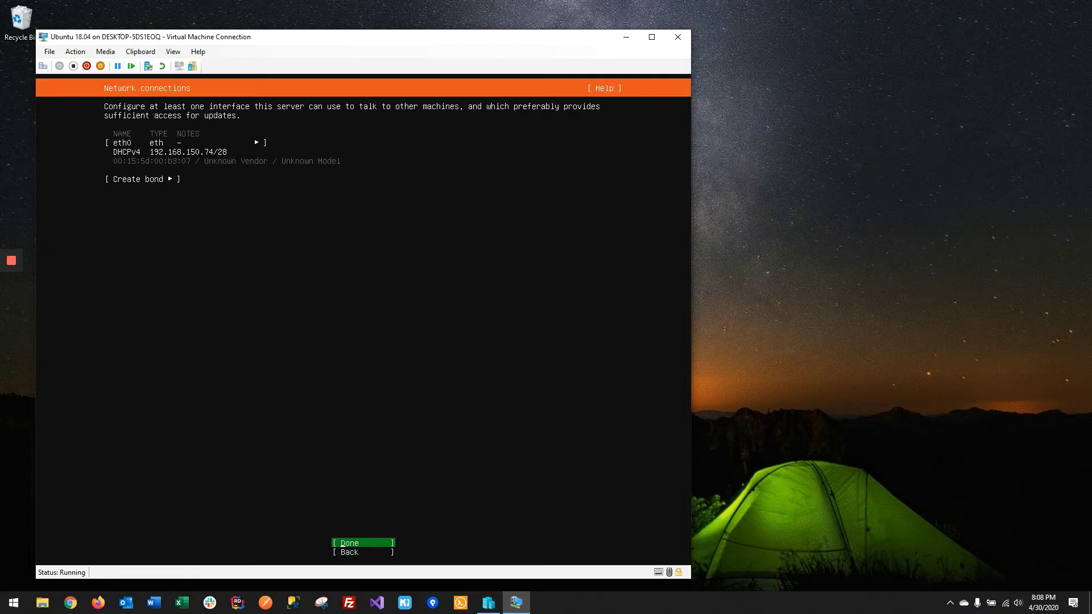
key("Return")
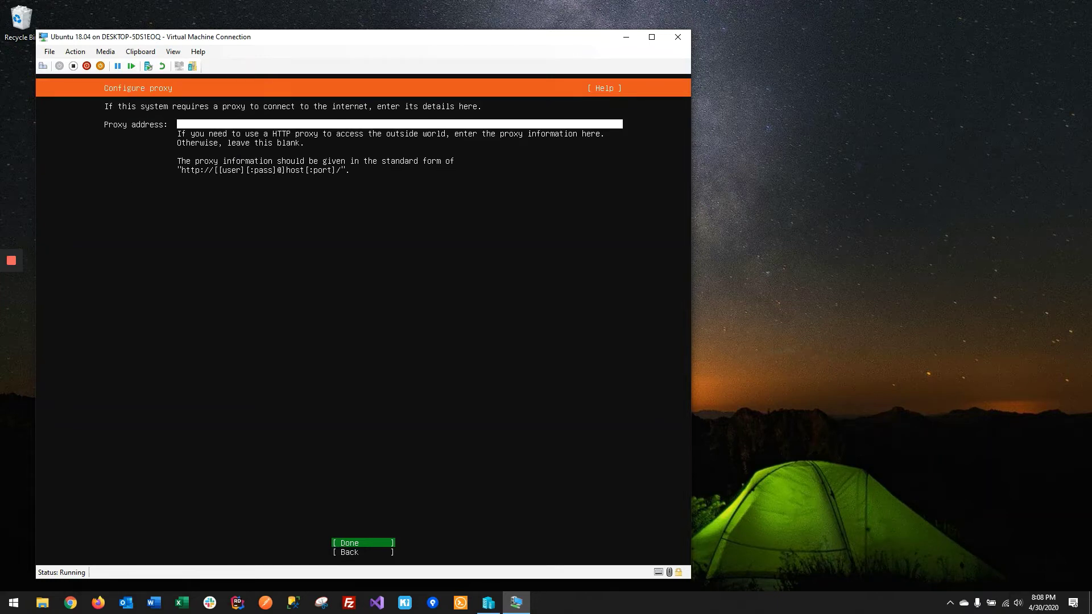
key("Return")
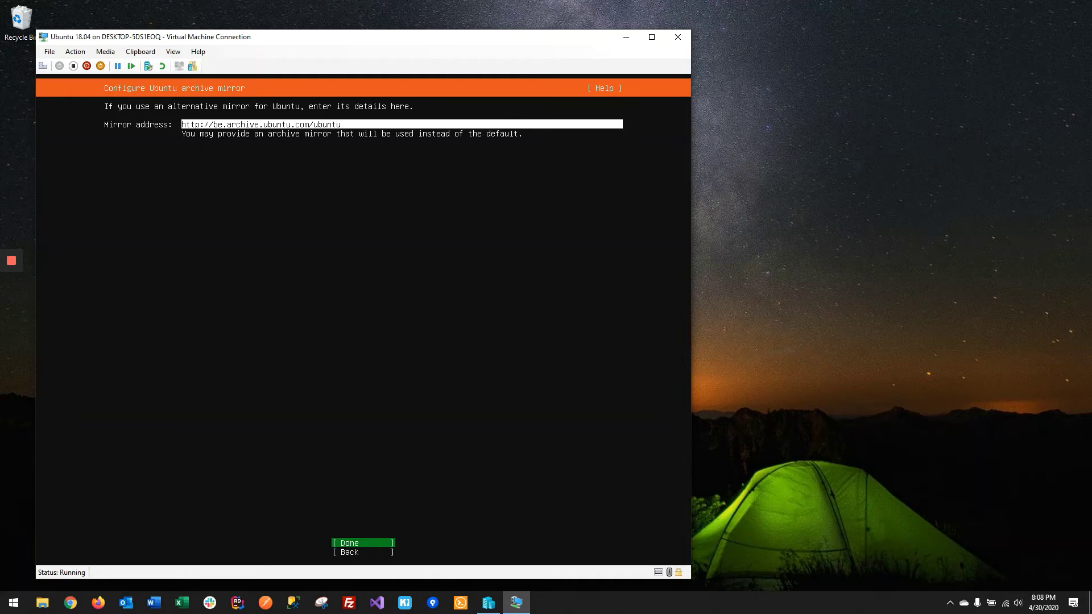
key("Return")
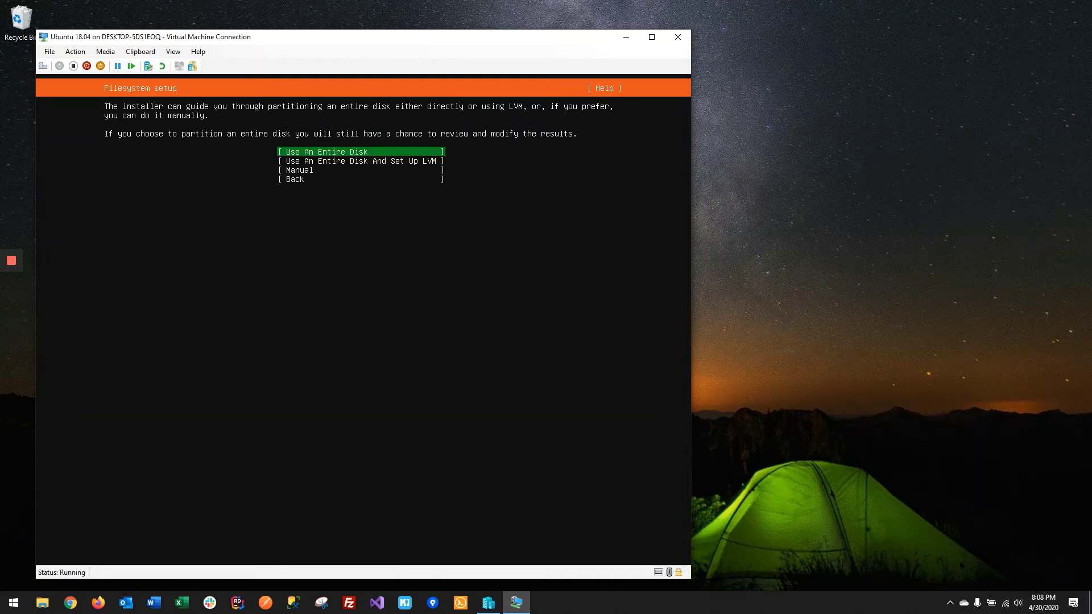
Step: Set up the filesystem to use the entire local disk and confirm the destructive action to begin installation
key("Return")
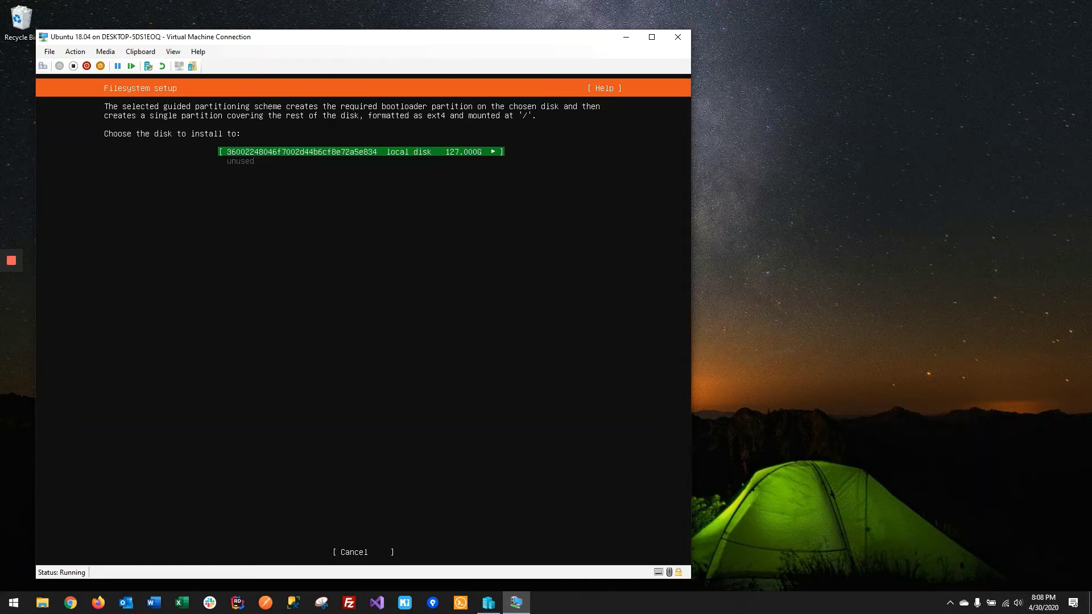
key("Return")
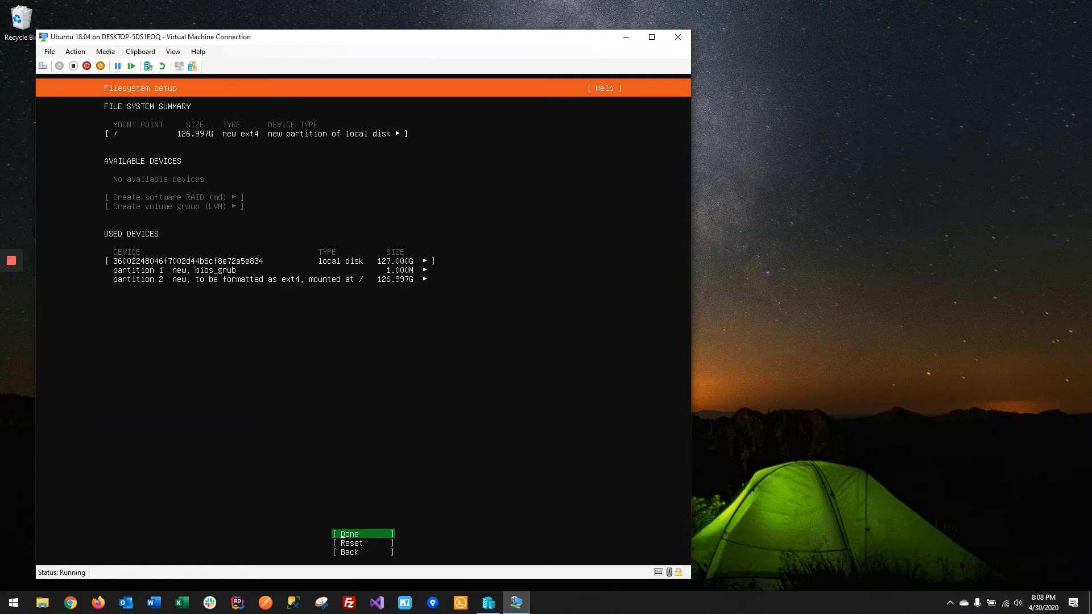
key("Return")
key("Down")
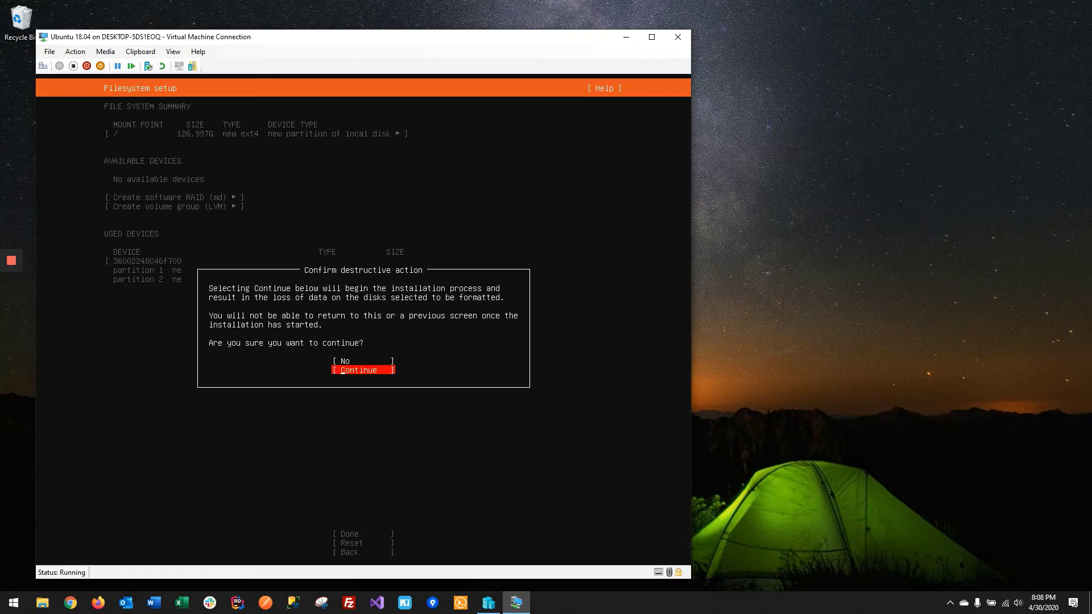
key("Return")
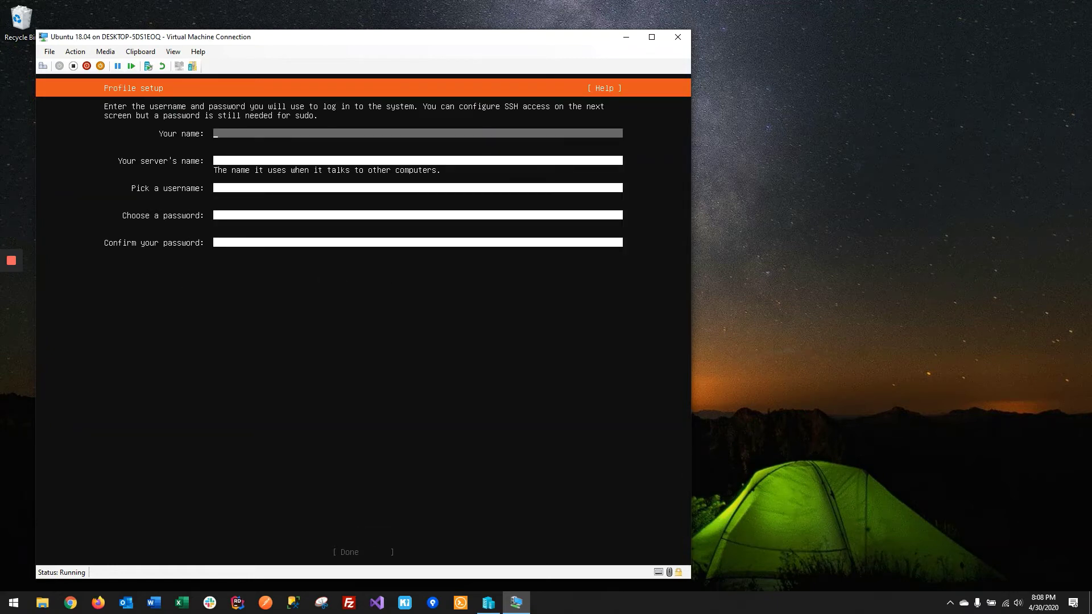
Step: Fill in the profile with the user's name, the server name quadzero and the username quadzero
type("Chingiz")
key("Tab")
type("quadzer")
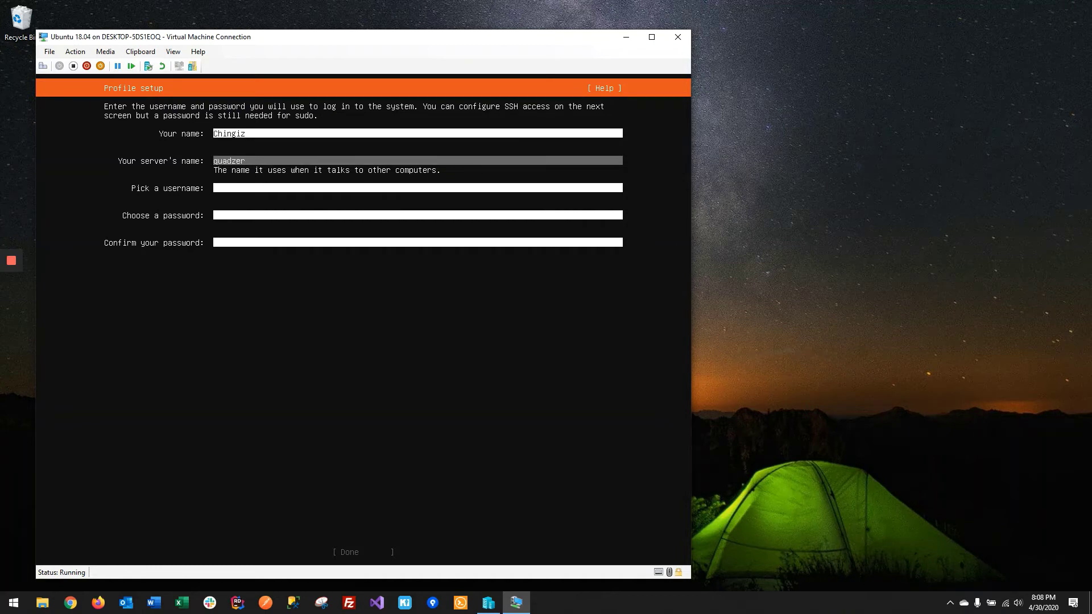
key("Tab")
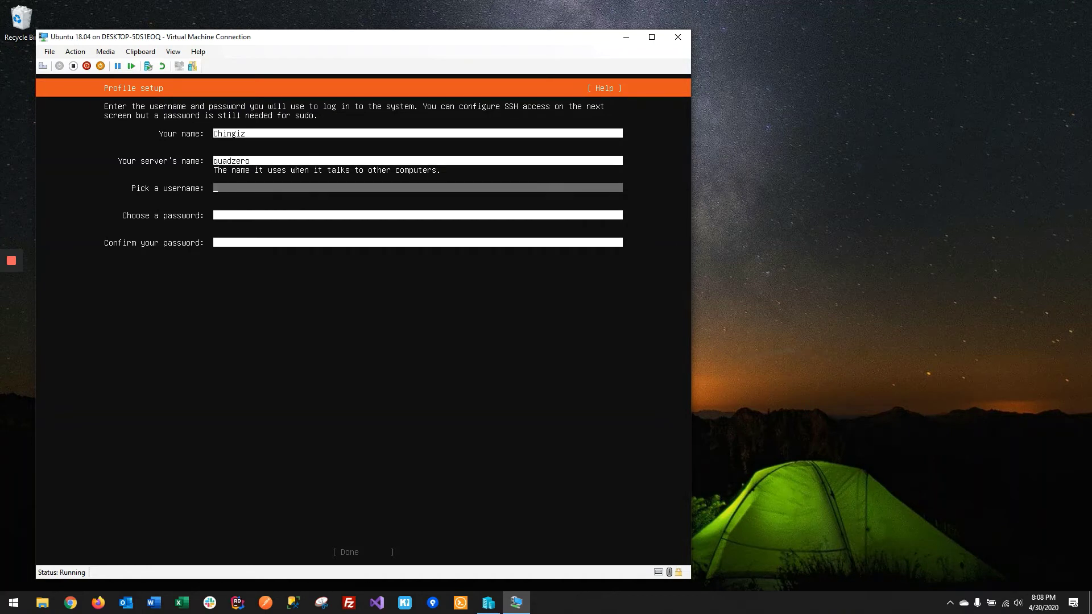
type("quadzero")
key("Tab")
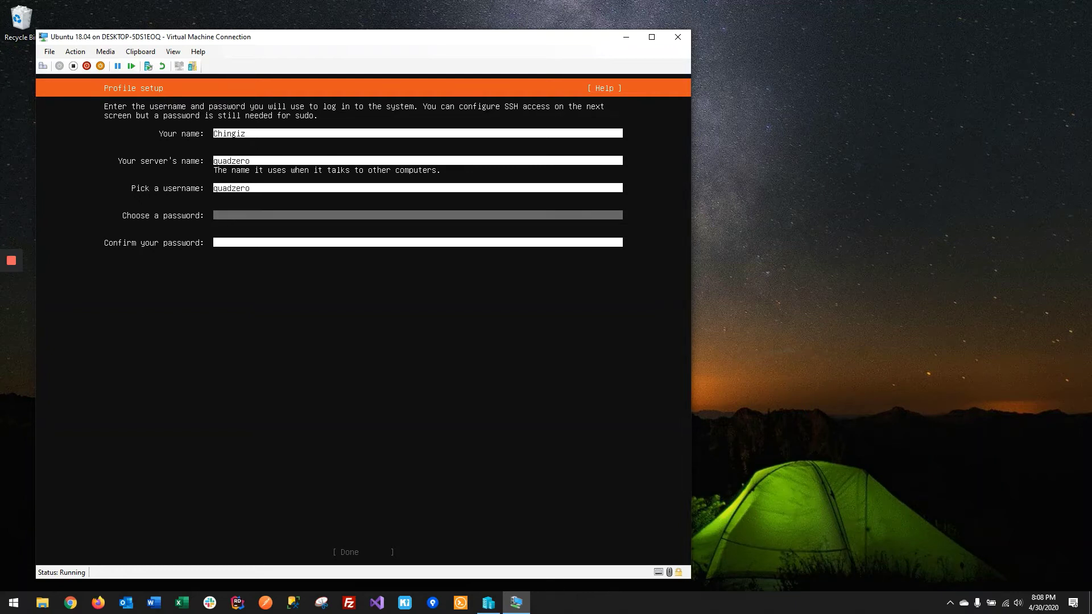
Step: Enter the account password and repeat it in the confirmation field
type("**********")
key("Tab")
type("**********")
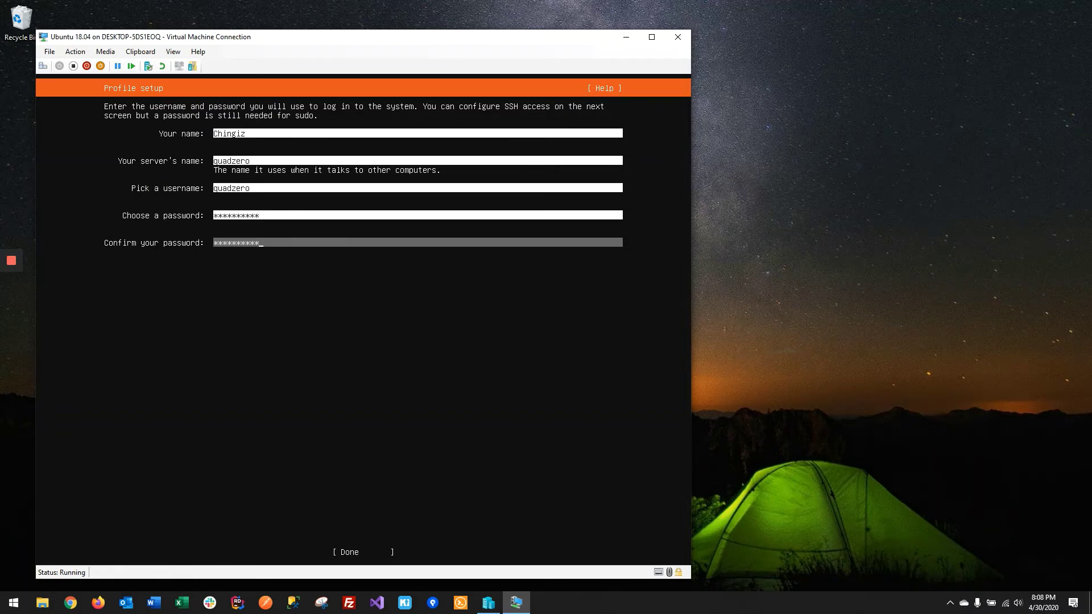
key("Tab")
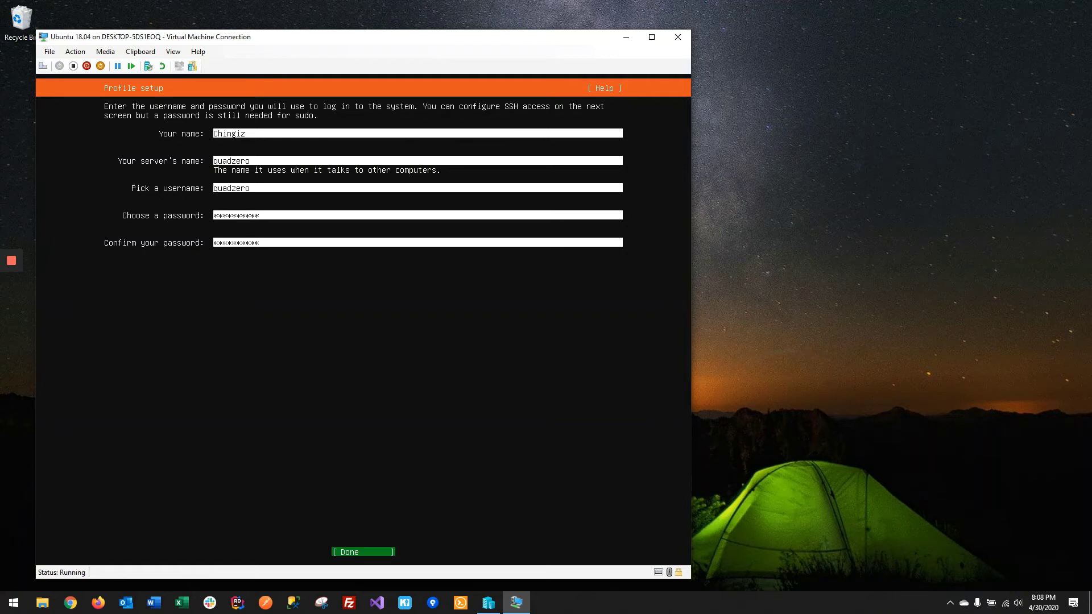
Step: Confirm the profile, choose to install the OpenSSH server without importing an SSH identity, and continue without selecting any featured server snaps
key("Return")
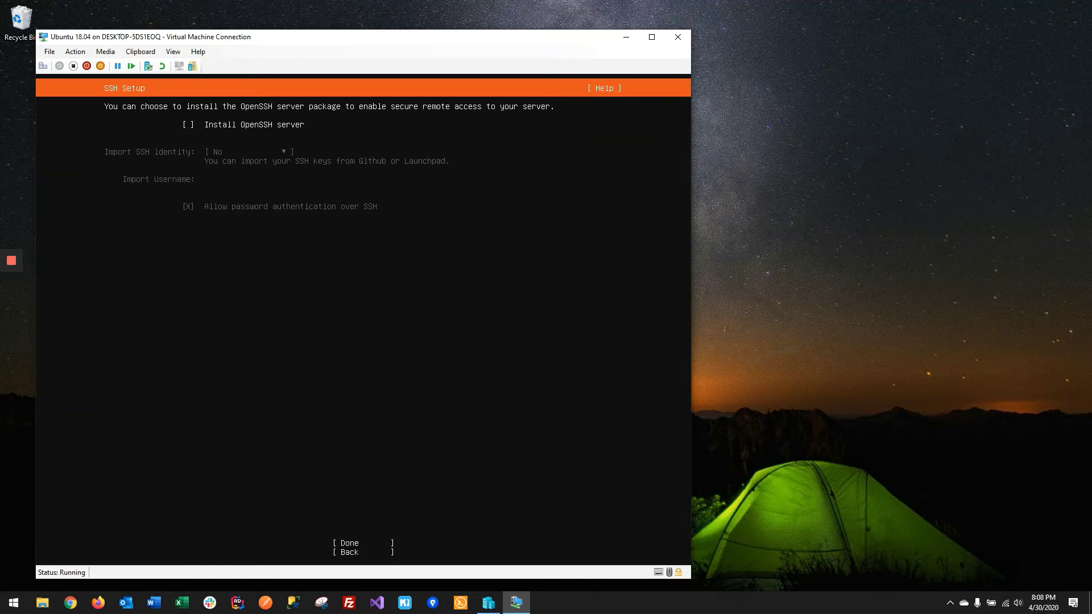
key("space")
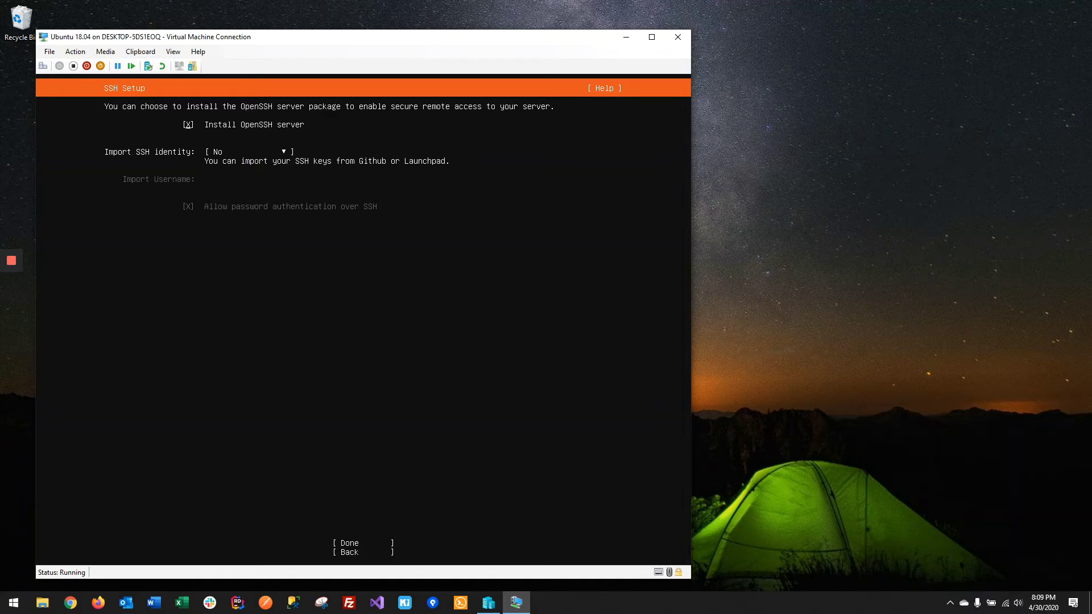
key("Tab")
key("Tab")
key("Return")
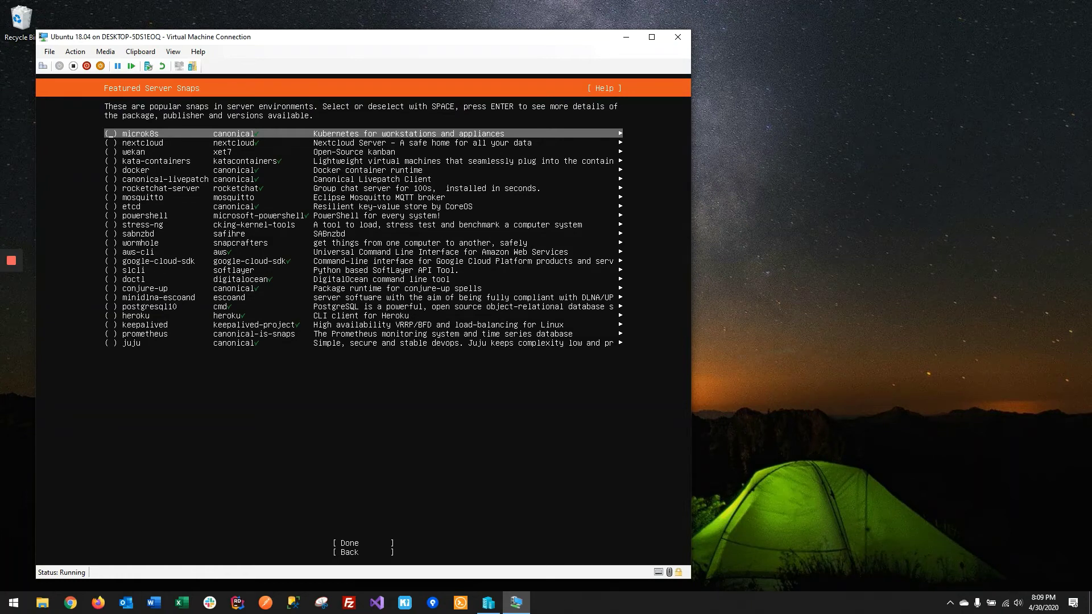
key("Tab")
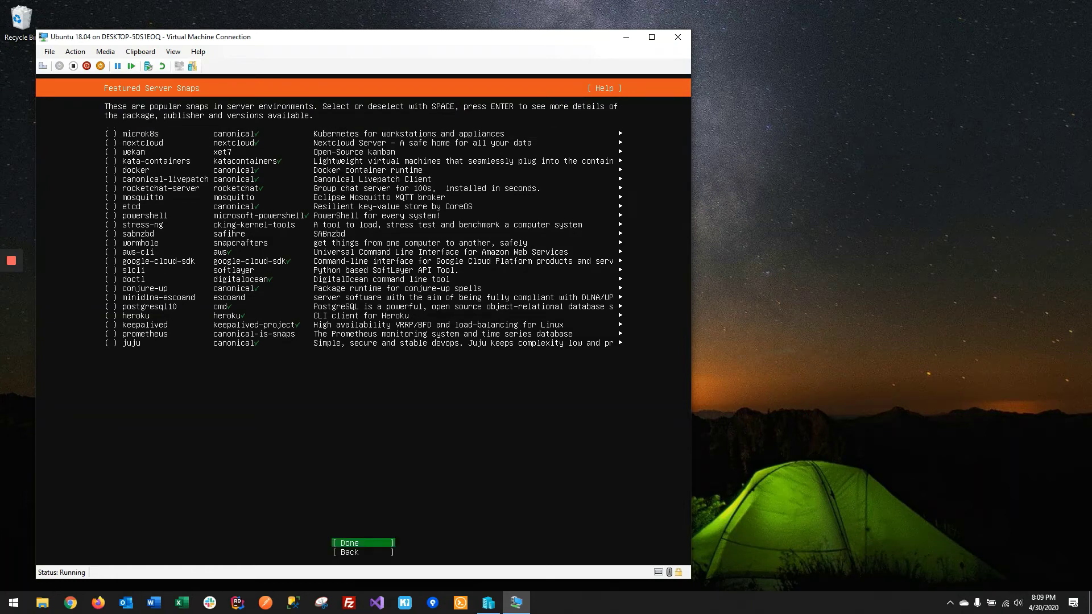
key("Return")
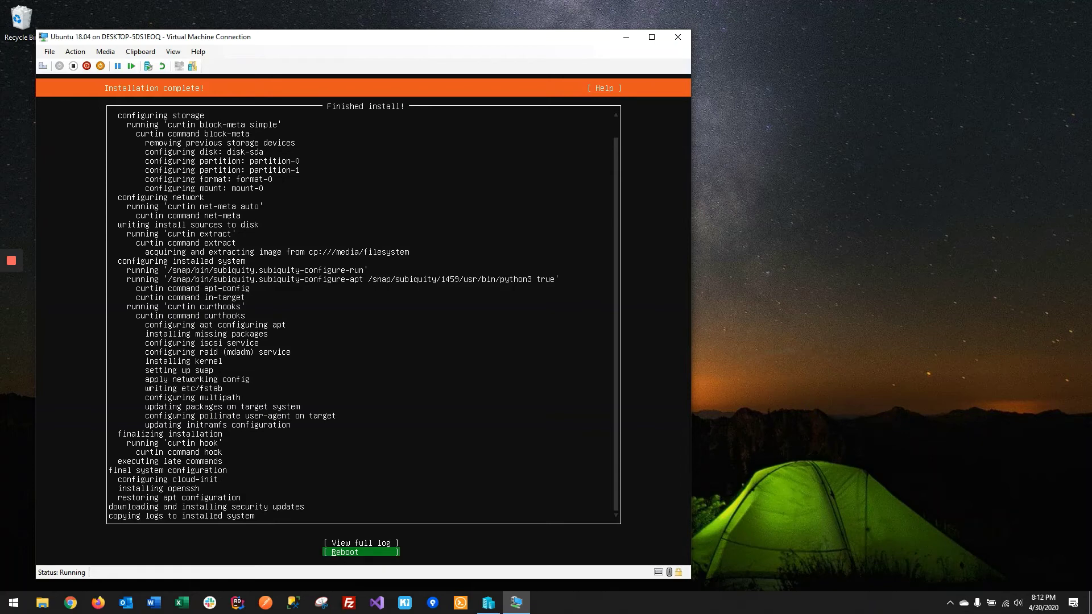
Step: Reboot out of the completed installer, turn the virtual machine off at the installation medium prompt, and start it again
key("Return")
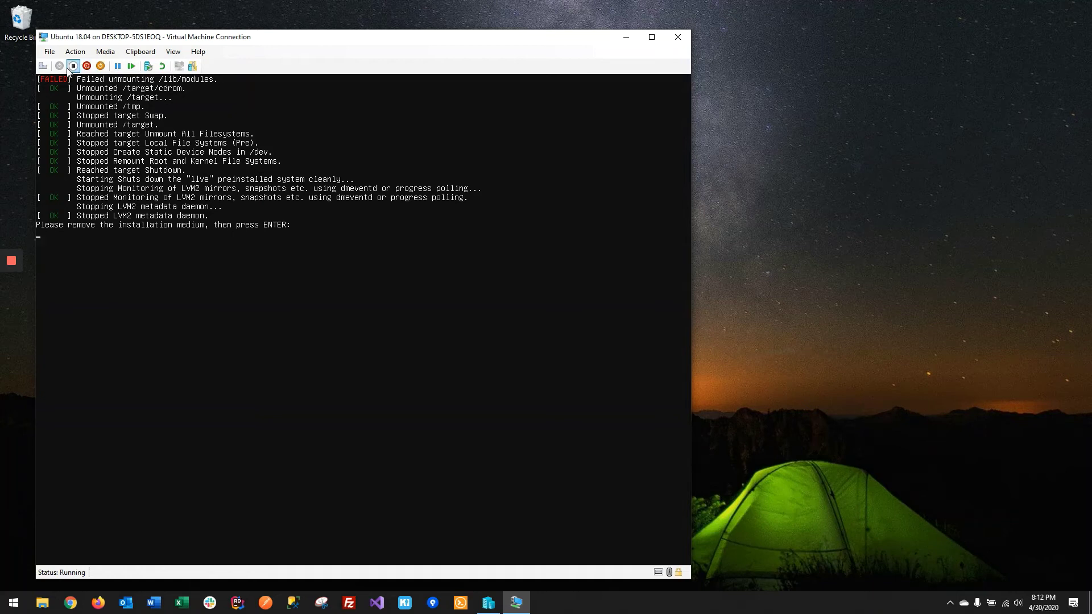
left_click(73, 67)
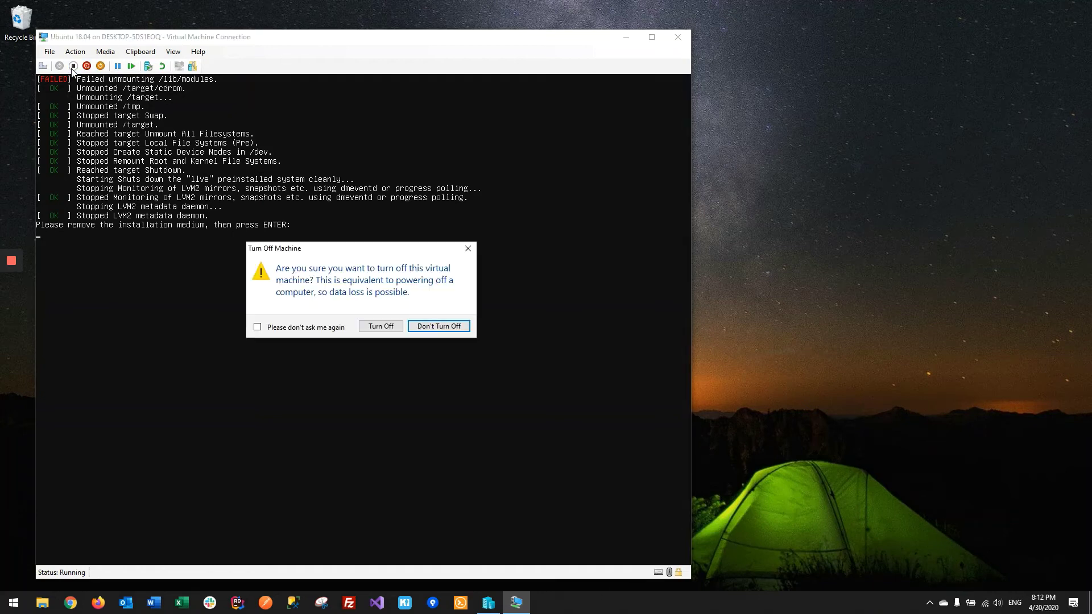
left_click(380, 326)
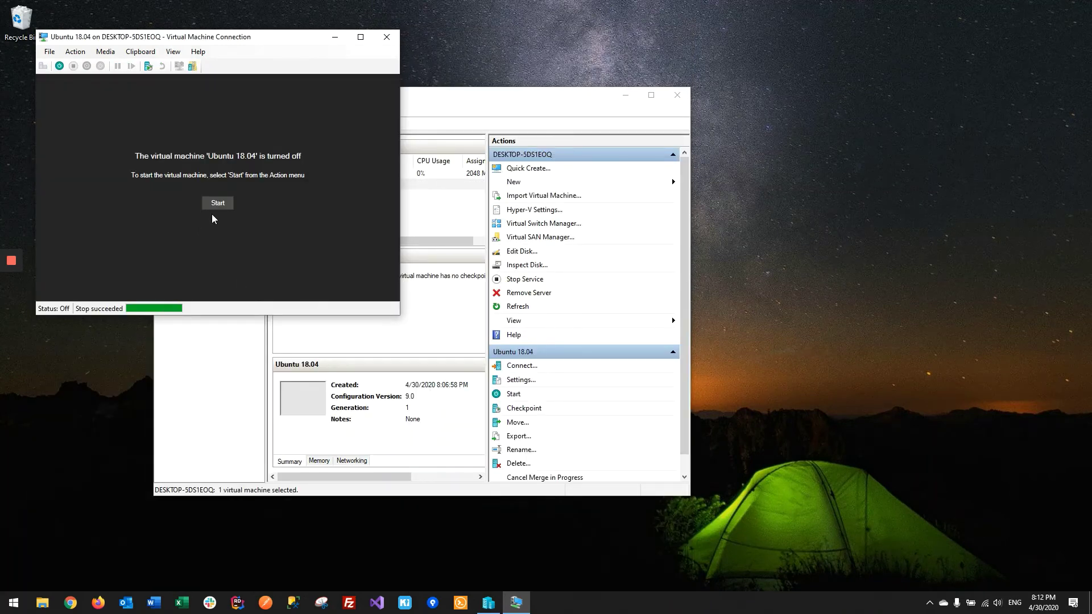
left_click(215, 206)
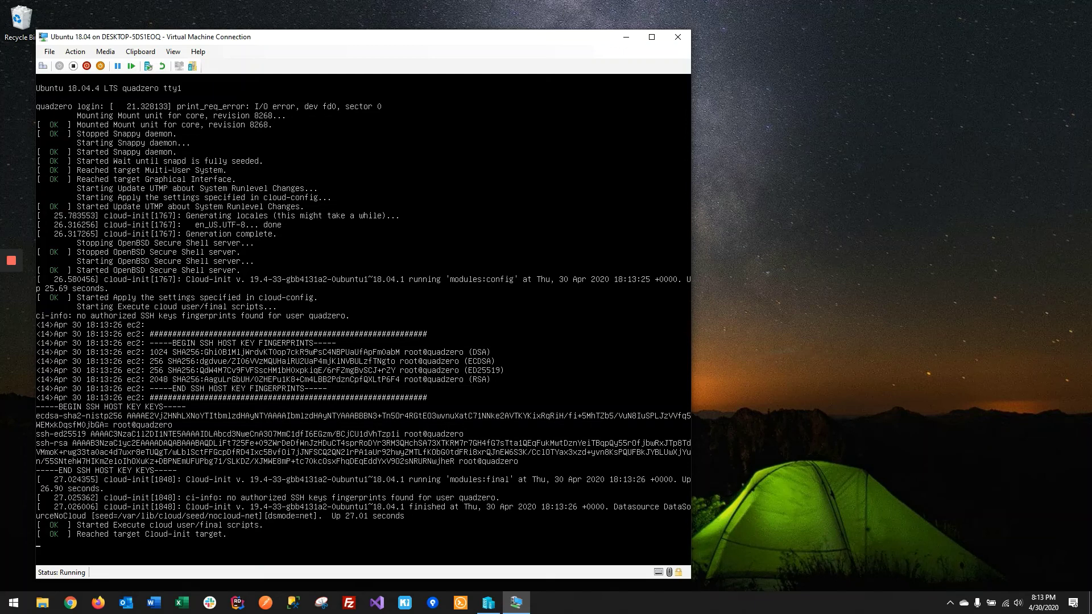
Step: Log in to the Ubuntu console as quadzero with the account password and list all network interfaces with ifconfig -a
key("Return")
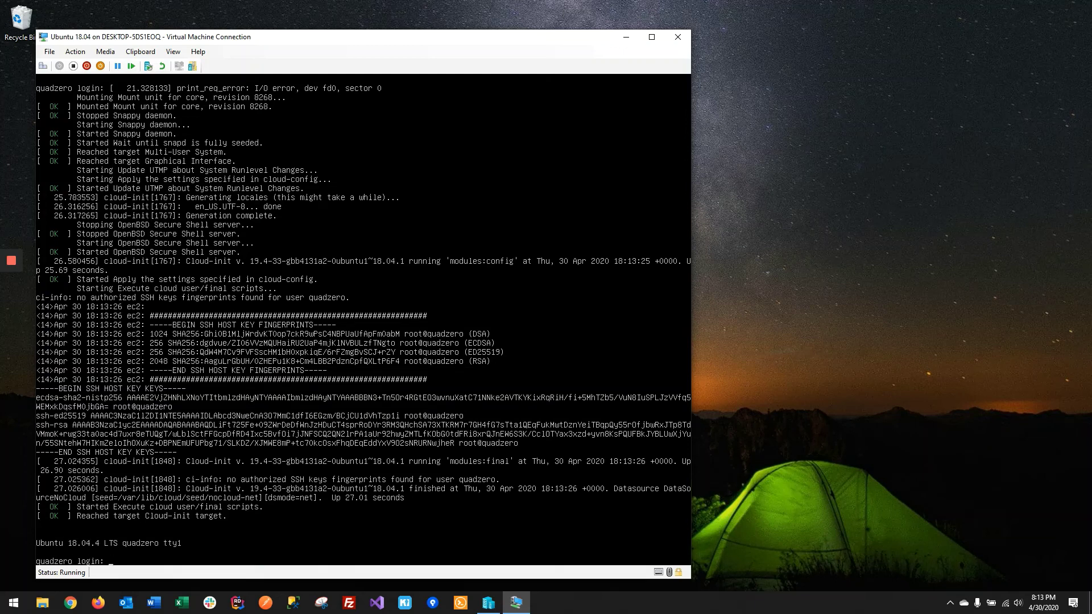
type("quadzero")
key("Return")
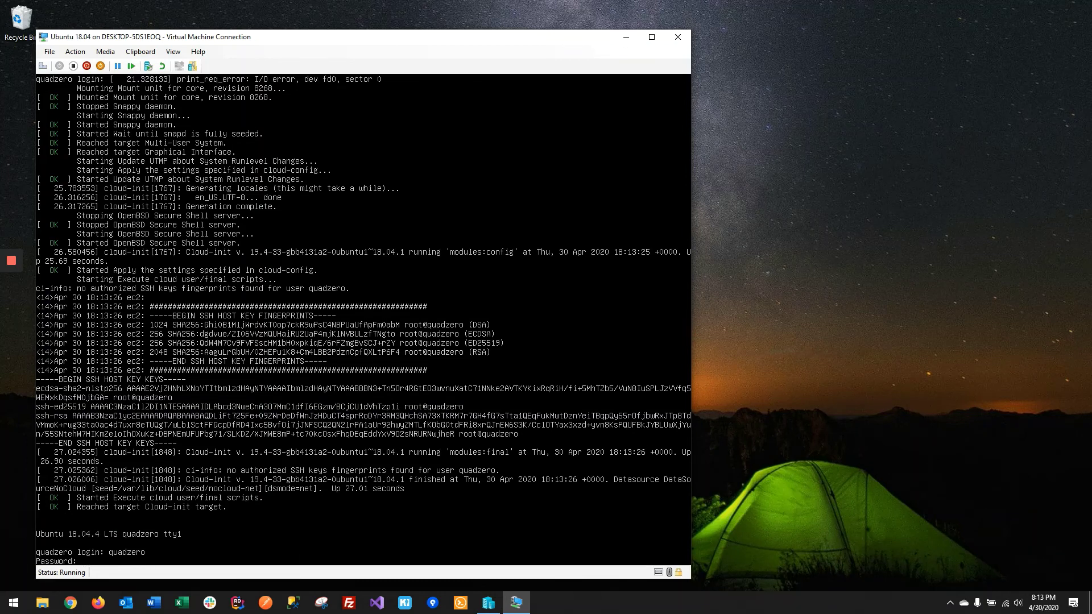
key("Return")
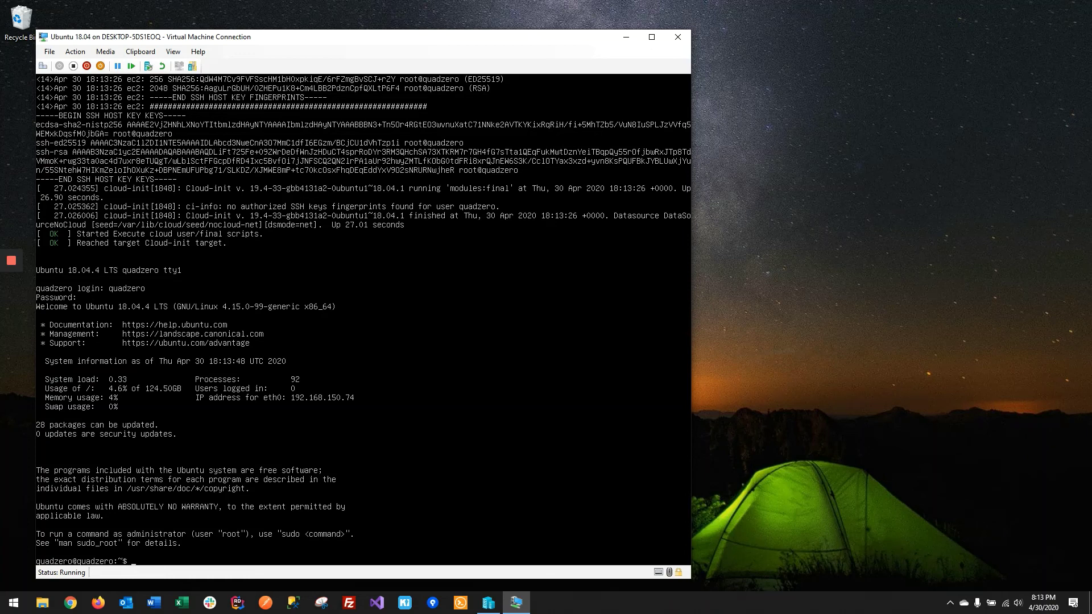
type("ifconfig -a")
key("Return")
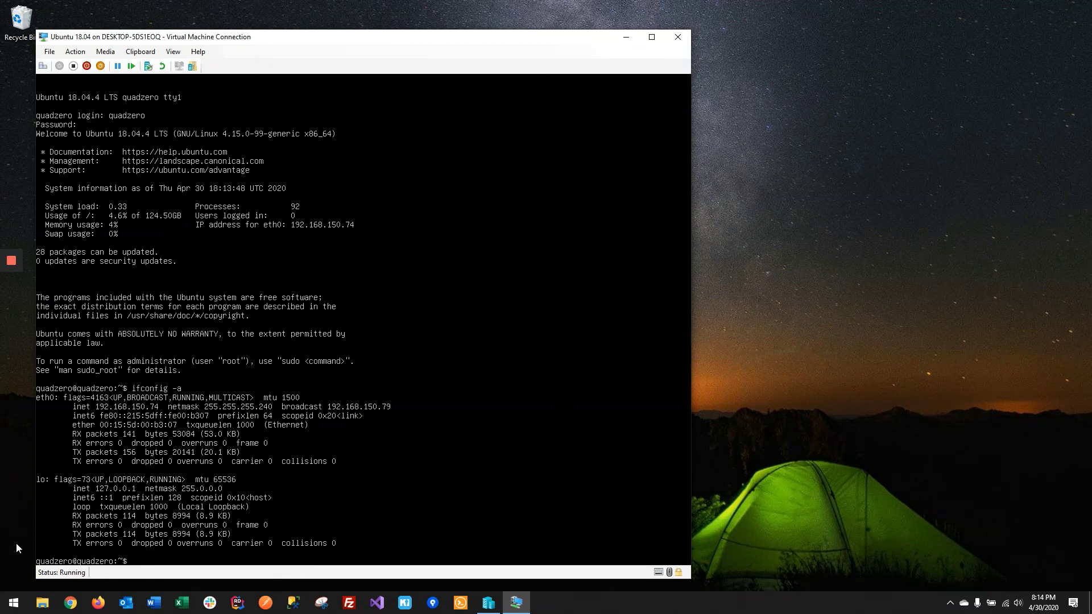
Step: Open Git Bash on the Windows host and ping the virtual machine at 192.168.150.74
left_click(17, 606)
type("git")
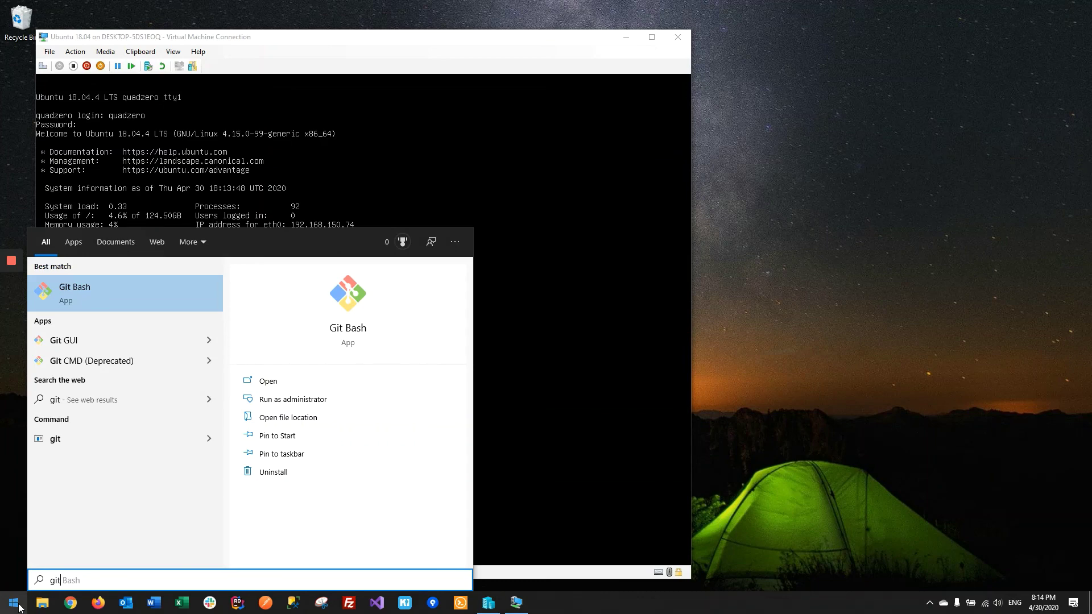
key("Return")
type("ping")
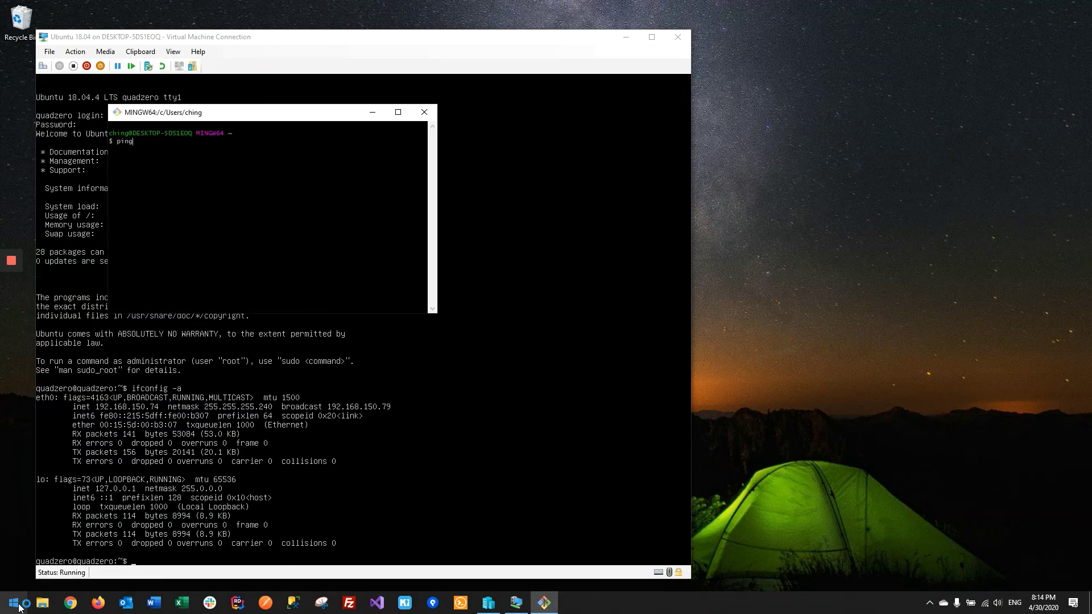
type(" 192.168.150.74")
key("Return")
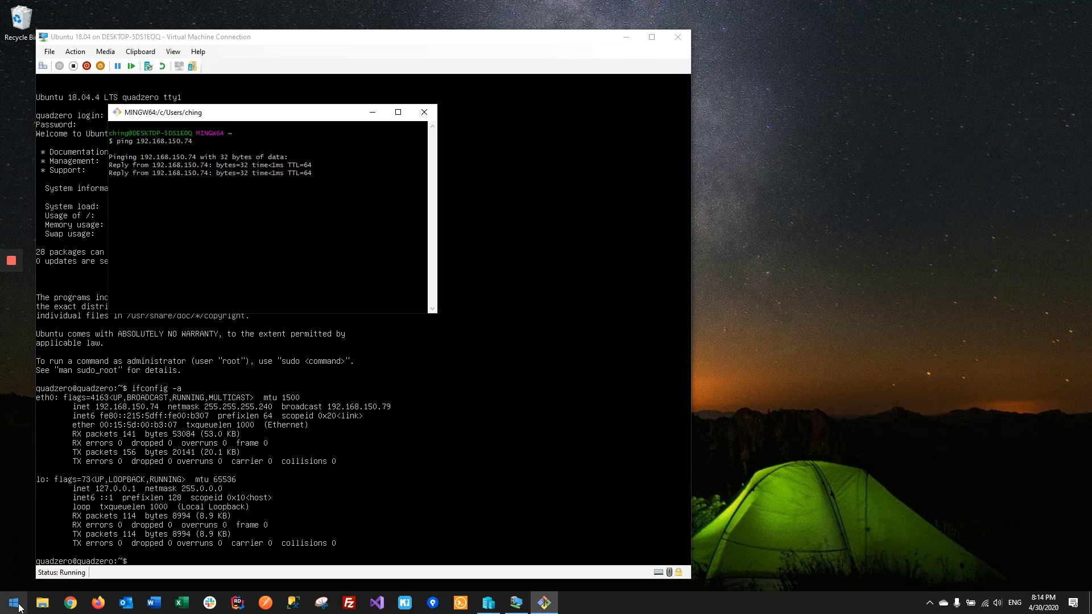